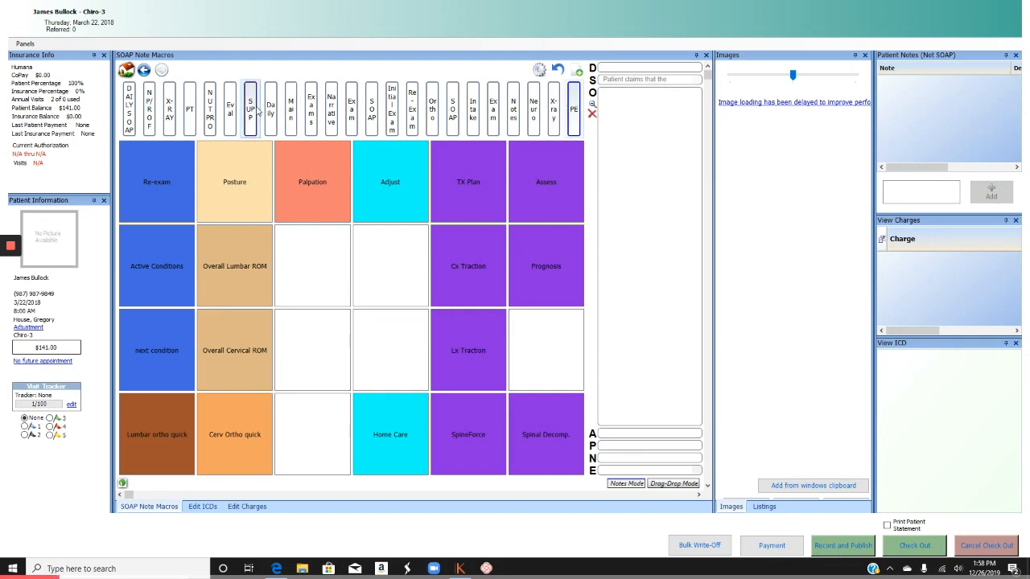
Look through the macro buttons in the DAILY SOAP, NP/ROF, X-RAY and two SOAP categories.
click(129, 115)
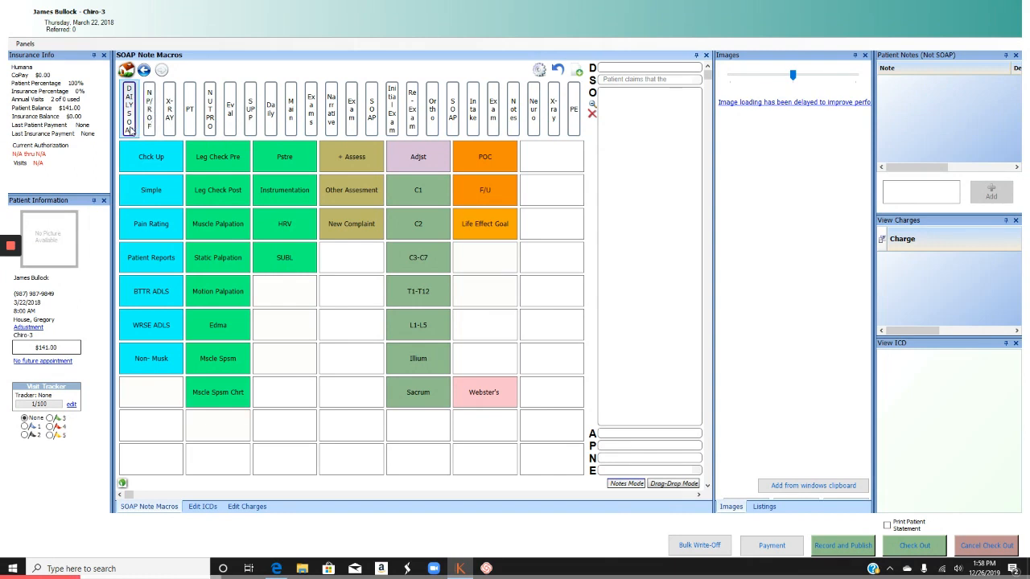
click(150, 116)
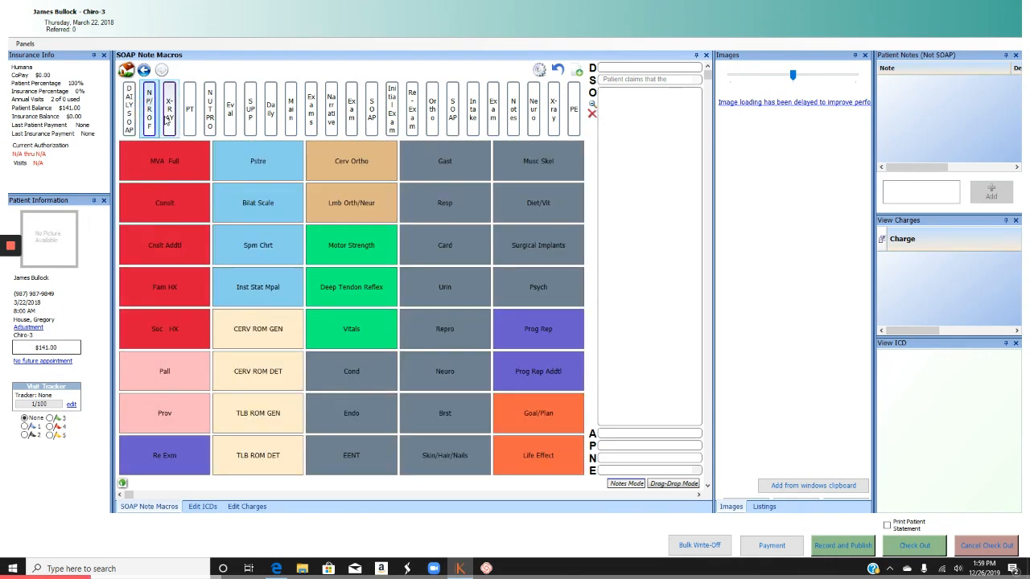
click(170, 116)
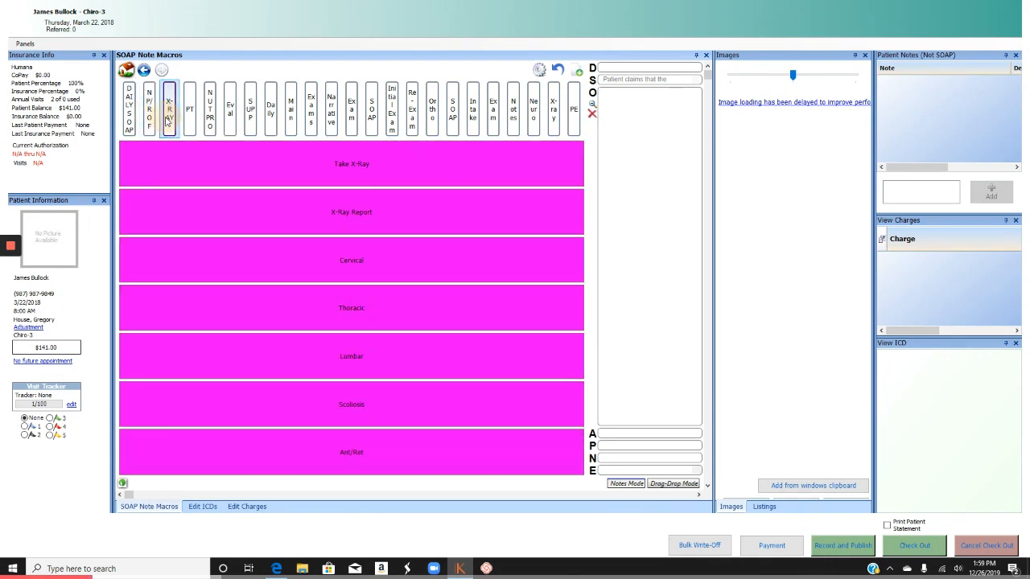
click(371, 113)
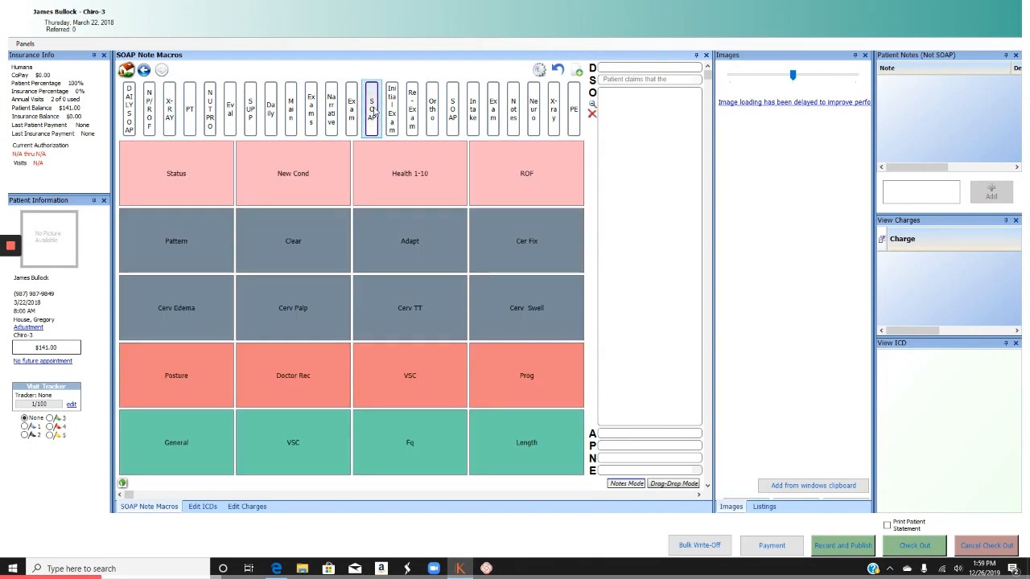
click(452, 113)
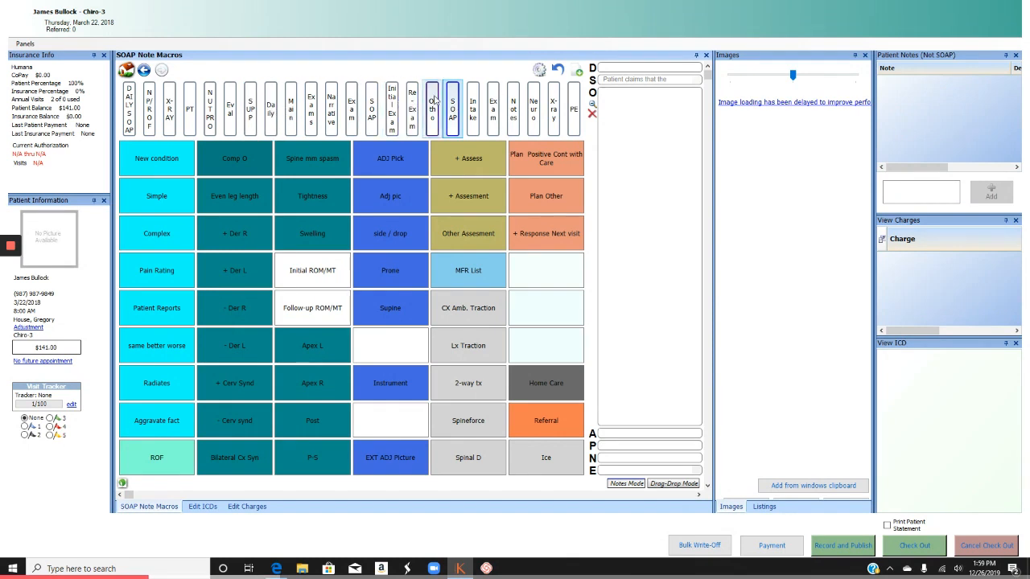
Review the button categories in the Macro Template Settings, including Daily, and close the settings without saving.
click(539, 72)
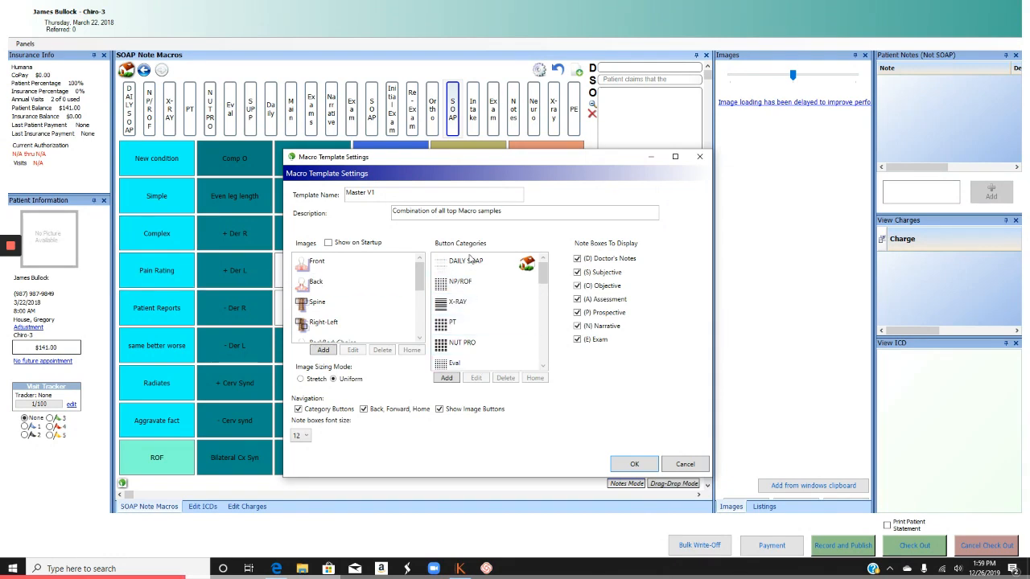
click(544, 366)
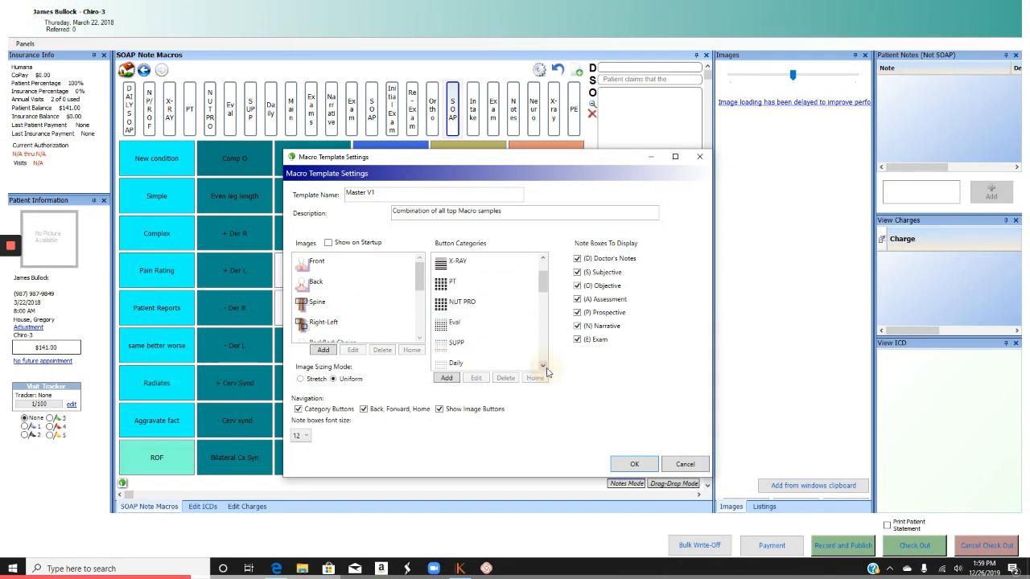
click(543, 367)
click(457, 344)
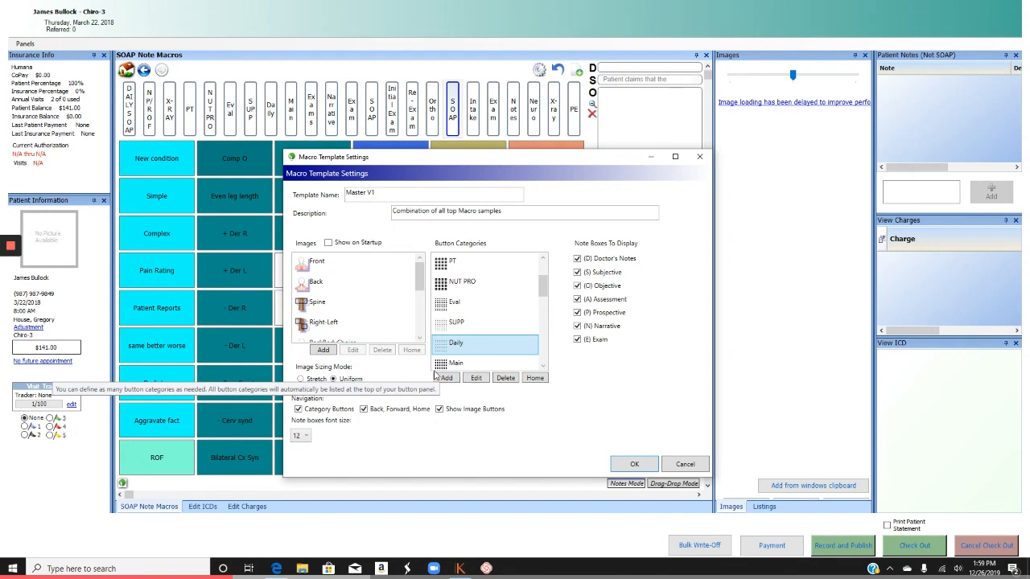
click(680, 464)
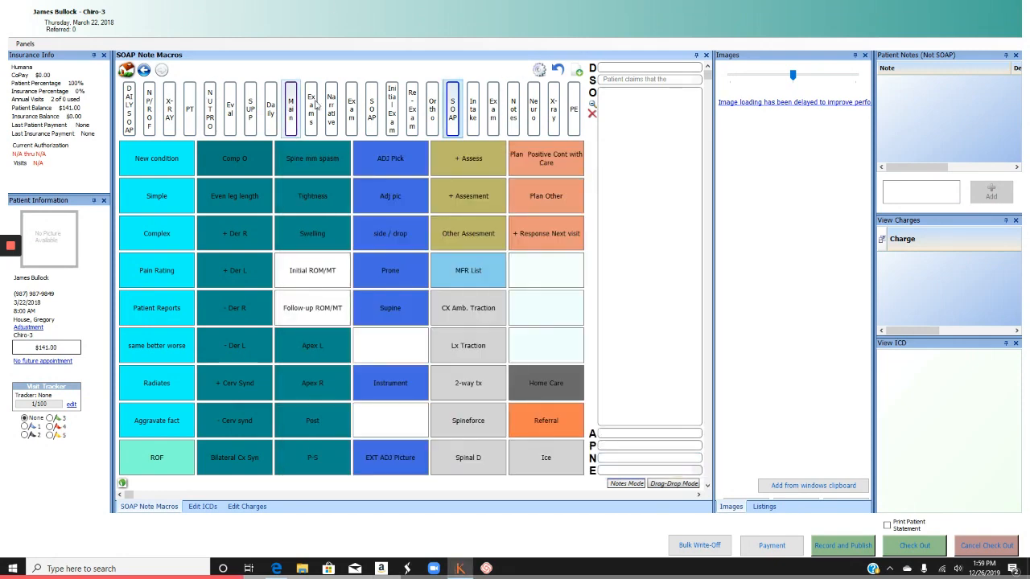
Show the PE category and try out the Palpation macro twice, cancelling its input form each time.
click(575, 121)
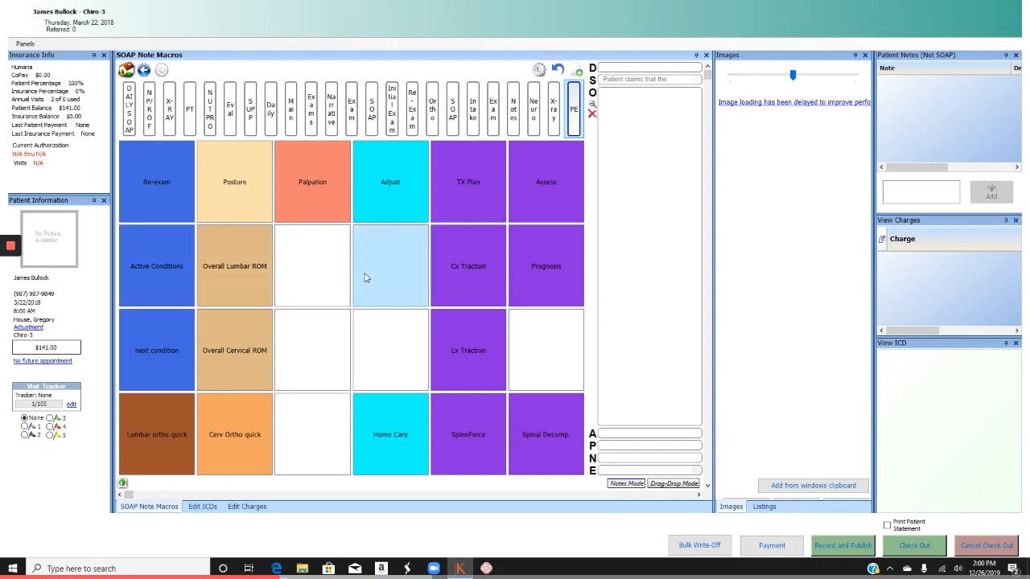
click(307, 193)
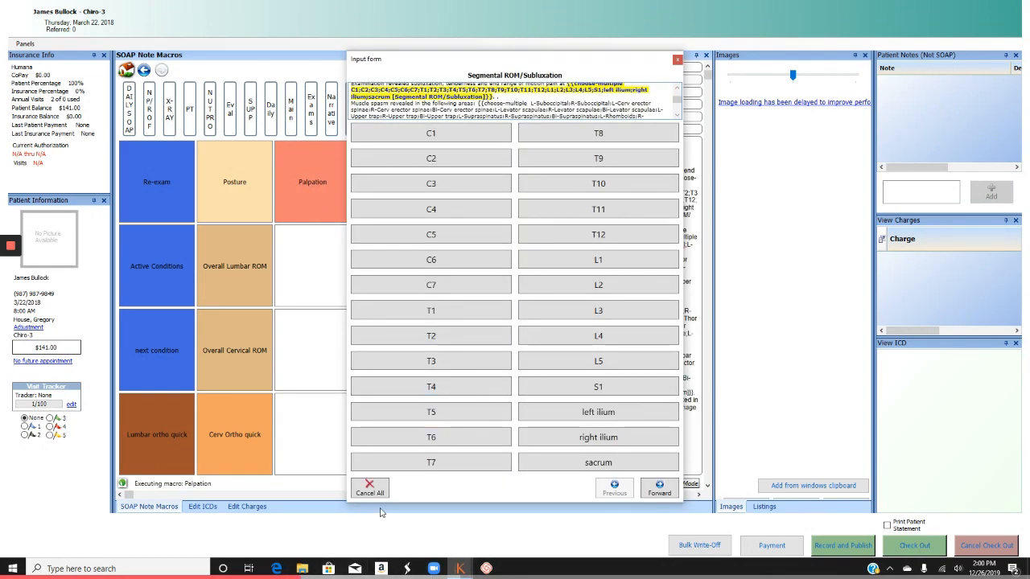
click(378, 487)
click(518, 323)
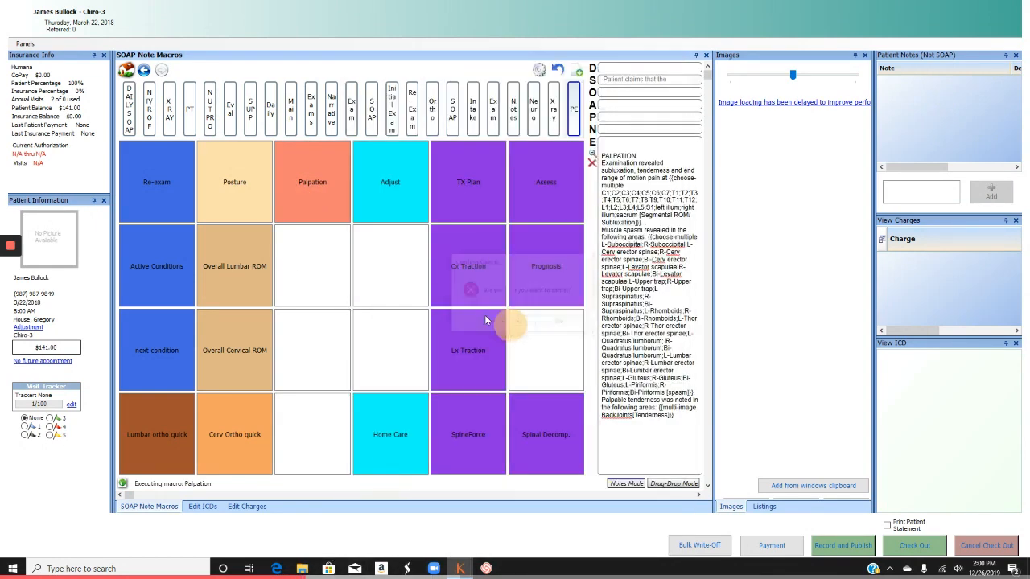
click(296, 191)
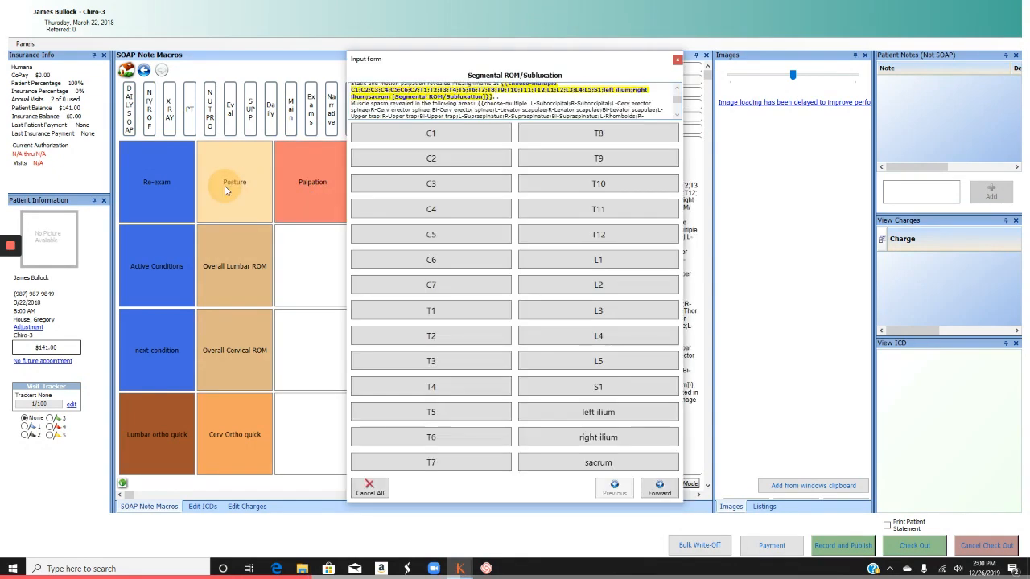
click(367, 487)
click(520, 323)
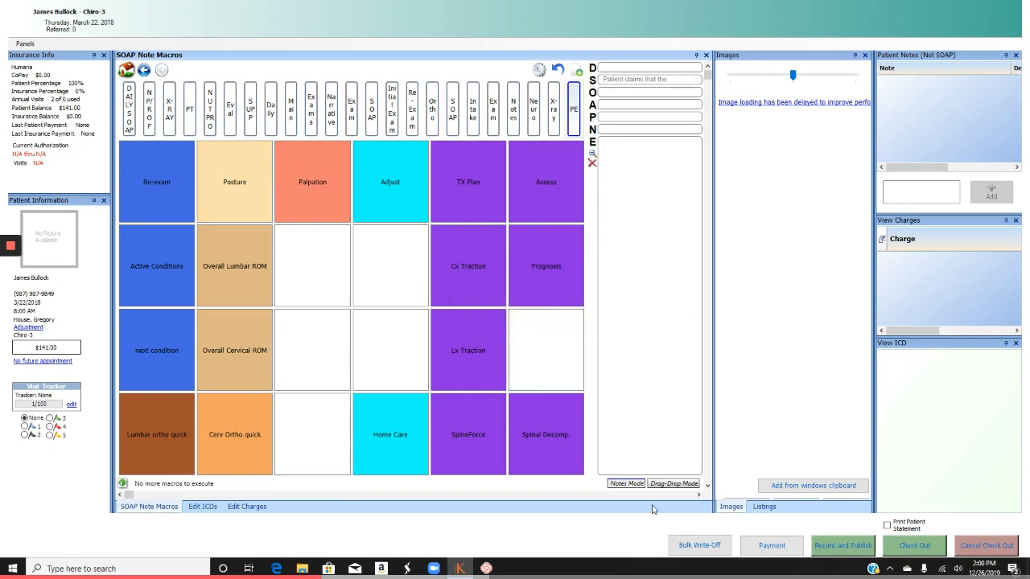
Switch to Drag-Drop Mode and display the properties of the Palpation button.
click(661, 483)
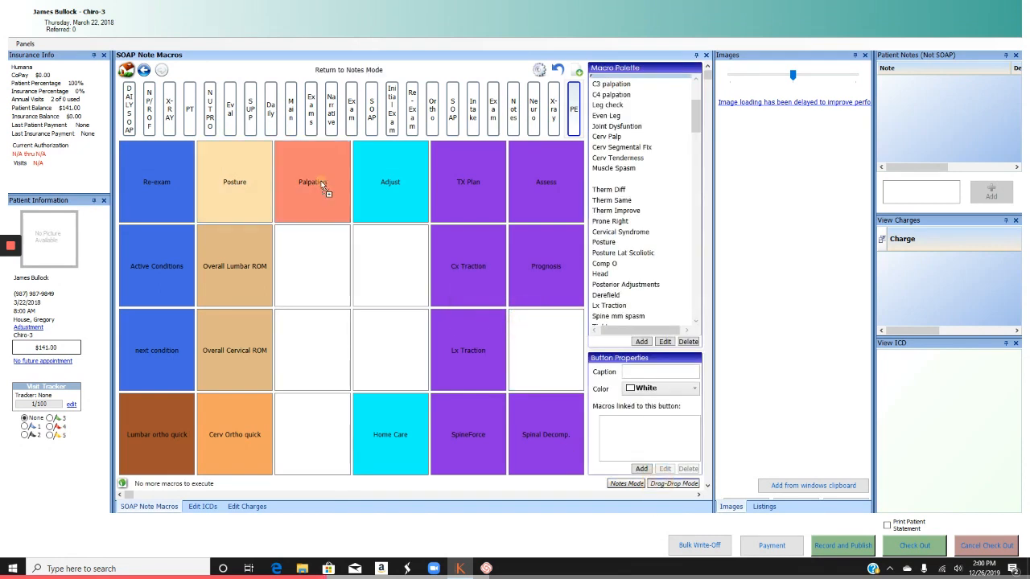
drag(321, 185, 304, 196)
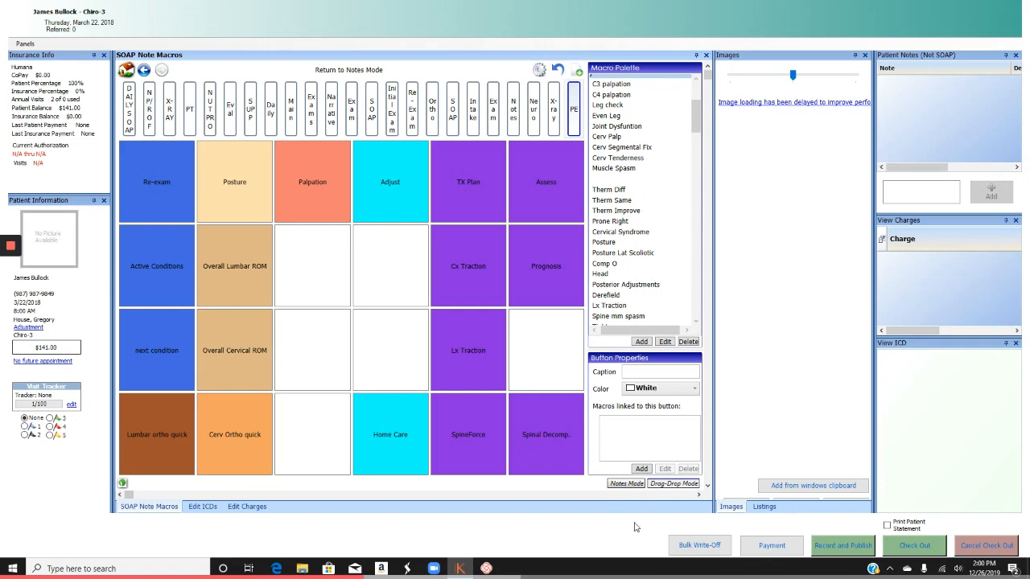
click(629, 485)
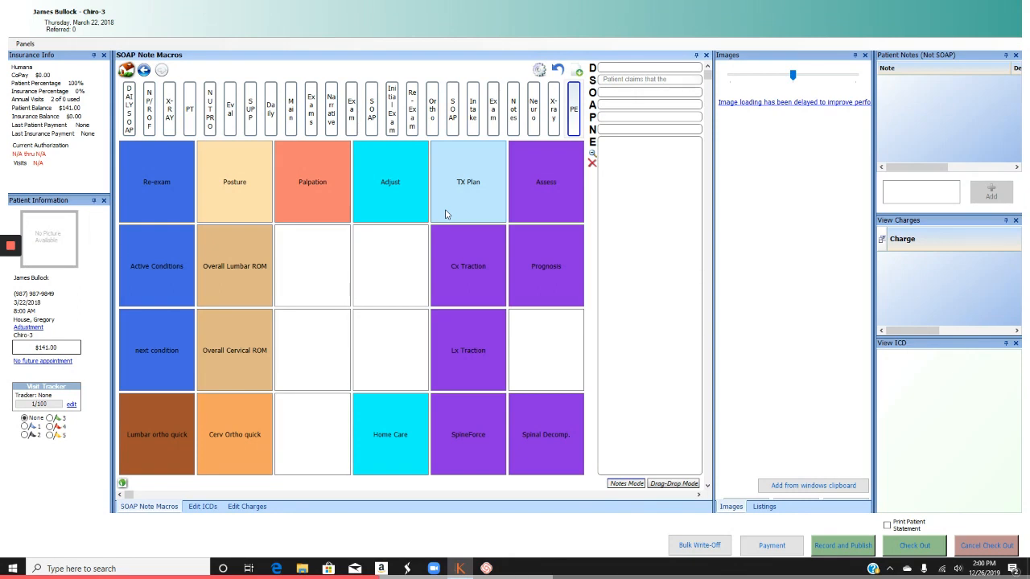
click(673, 483)
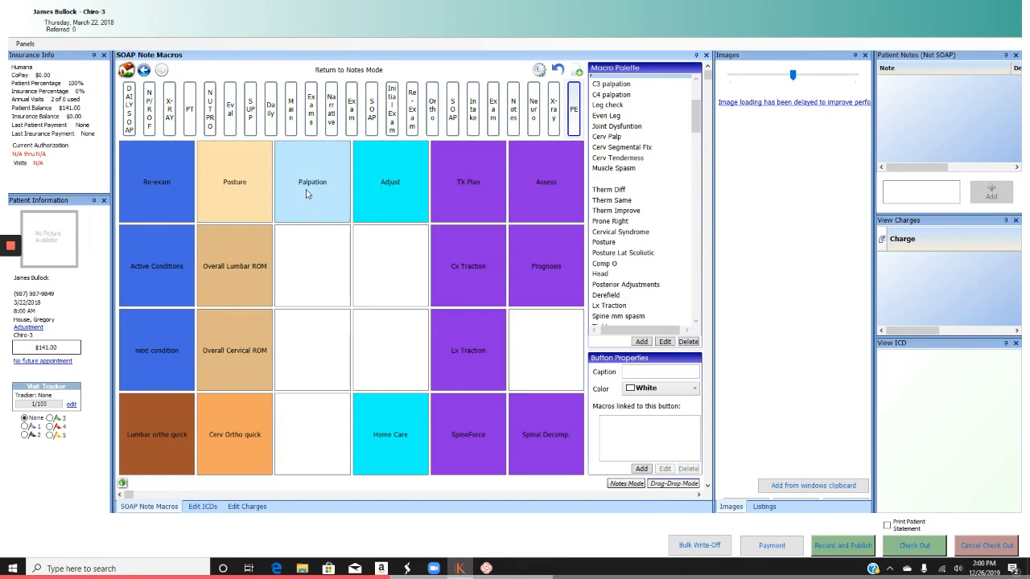
mouse_move(306, 193)
mouse_down()
mouse_move(205, 184)
mouse_move(299, 191)
mouse_up()
click(297, 202)
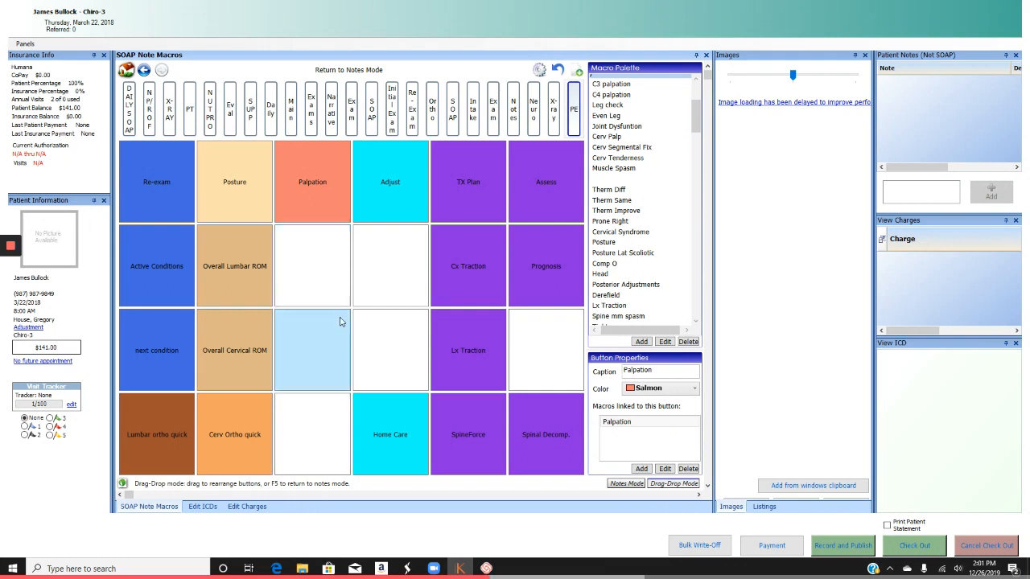
In Drag-Drop Mode, caption the empty button below Palpation "Thermo" and color it Teal.
click(624, 485)
click(678, 485)
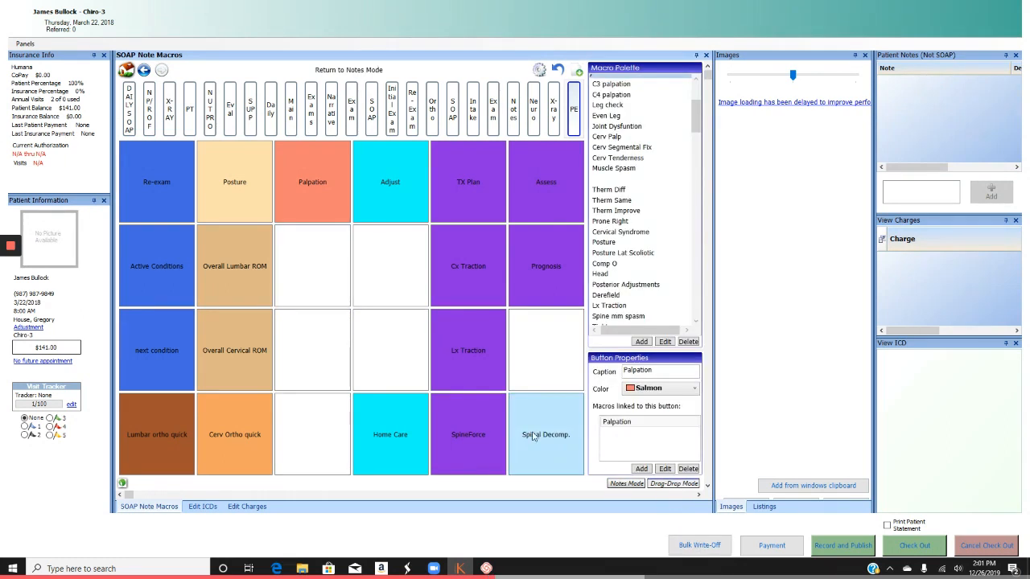
click(303, 272)
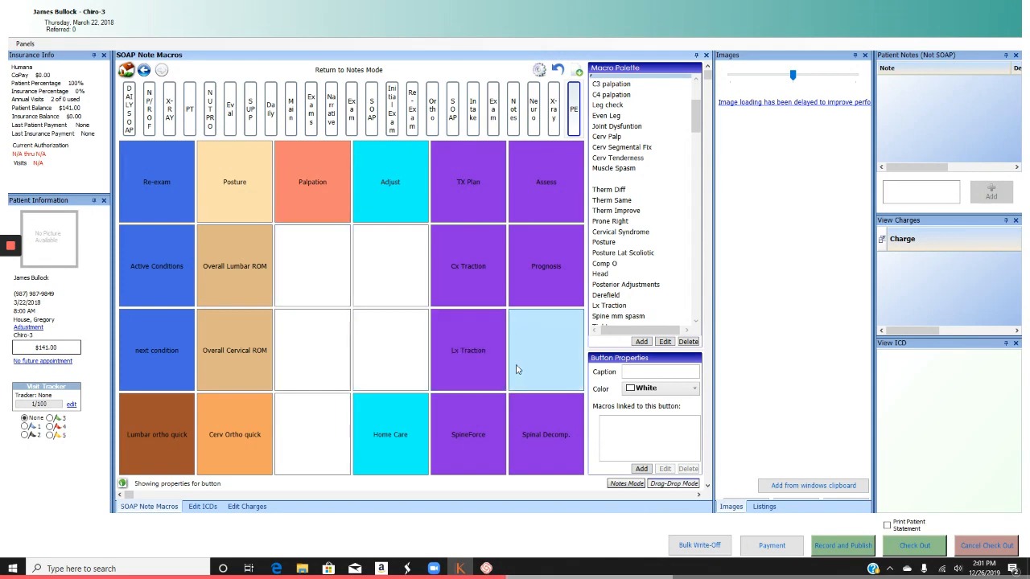
click(629, 372)
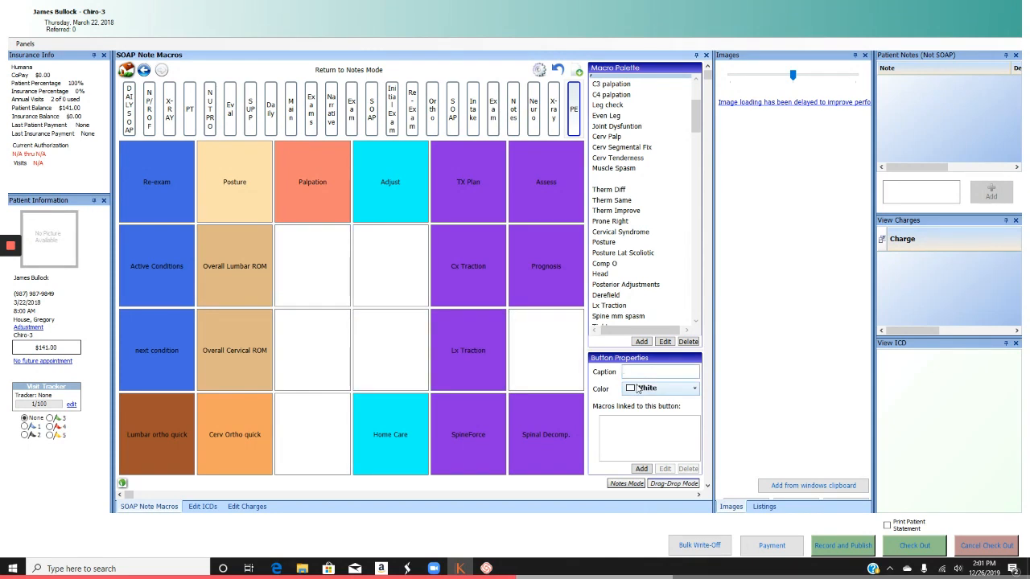
text(Thermo)
click(648, 392)
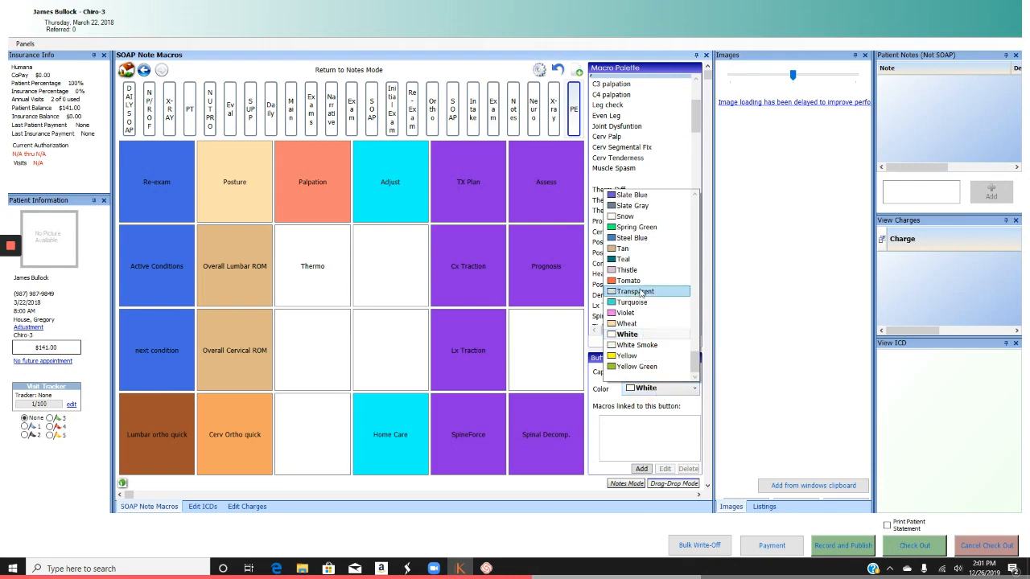
click(636, 259)
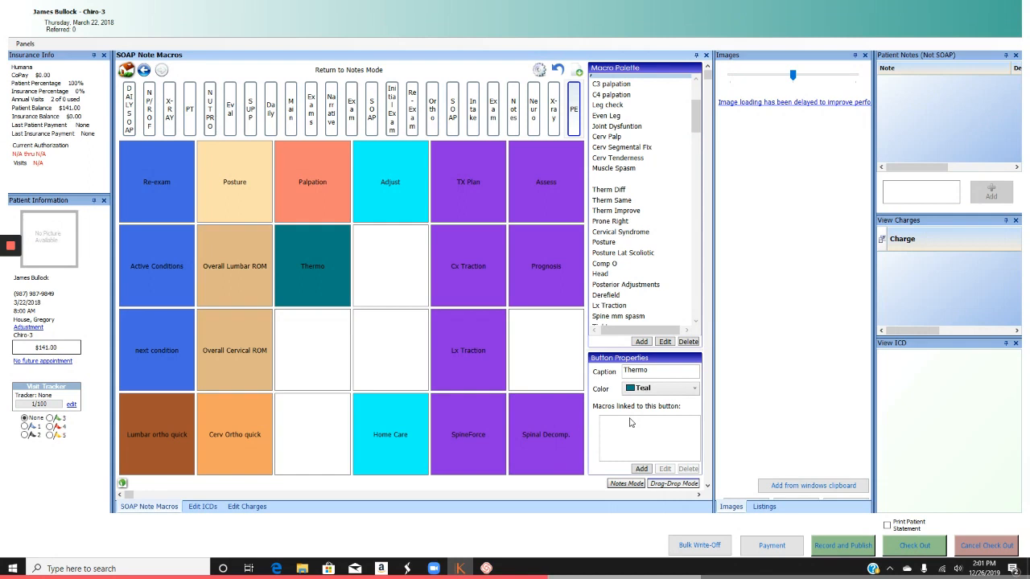
Add a standard text macro named "Thermo" to the button, targeting the O note field with insertion at End.
click(642, 469)
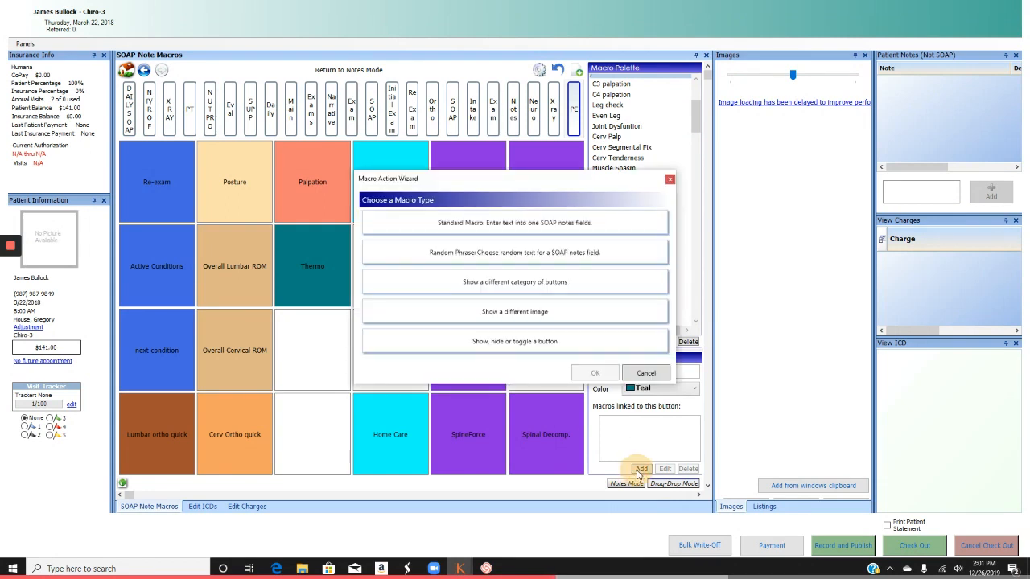
click(480, 234)
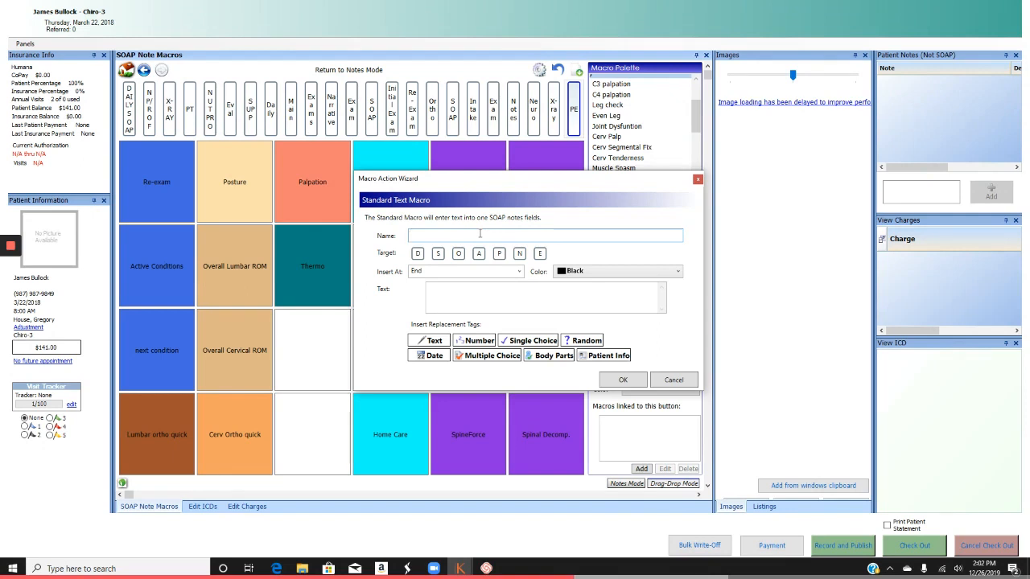
text(Thermo)
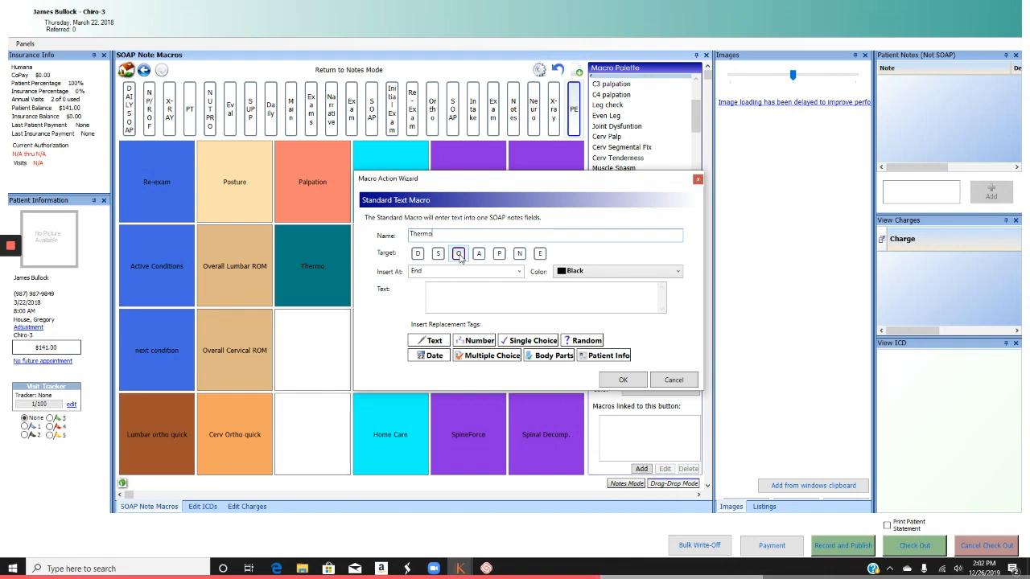
click(459, 255)
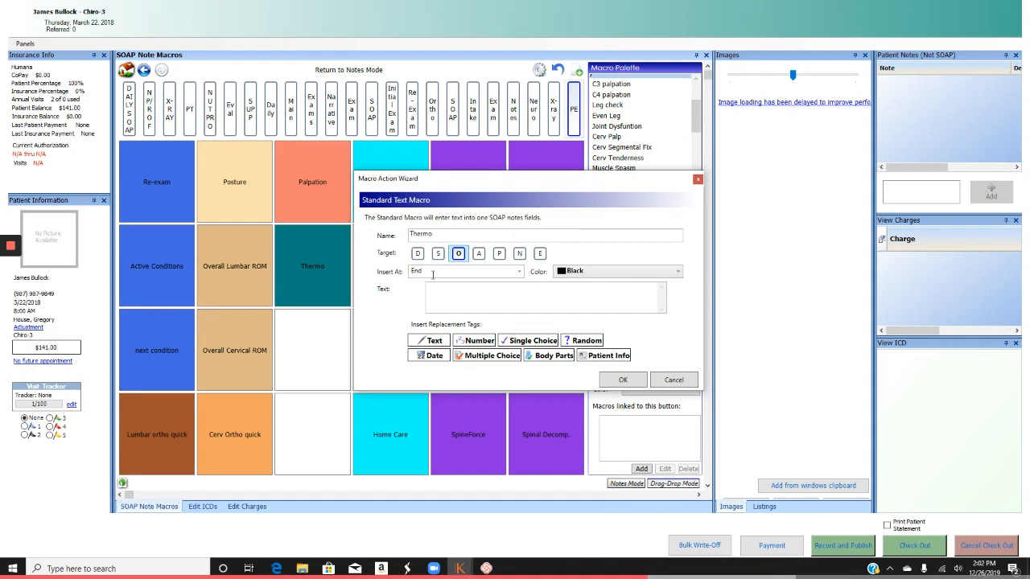
double_click(432, 273)
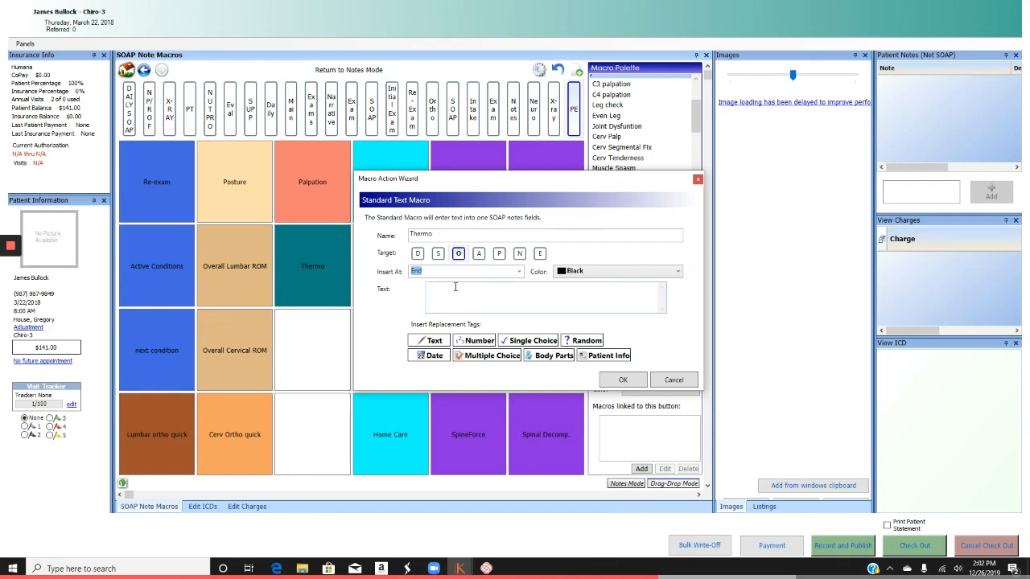
Enter "Computerized infrared thermo was performed...." as the macro text and save the macro.
click(455, 288)
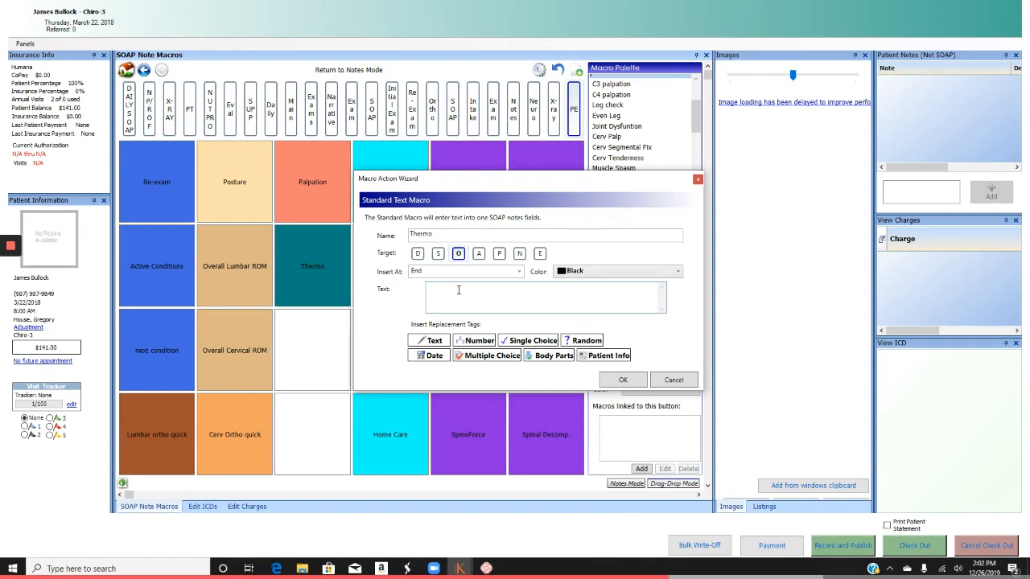
text(Compu)
text(terized infra)
text(red ther)
text(mo was perf)
text(romed)
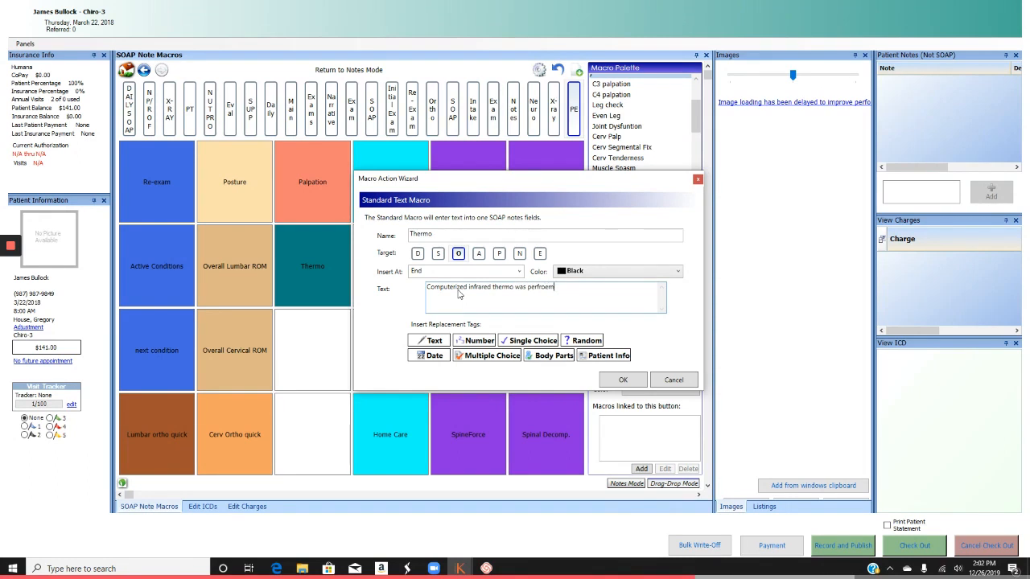
key(BackSpace)
key(BackSpace)
key(BackSpace)
key(BackSpace)
key(BackSpace)
text(ormed...)
click(609, 382)
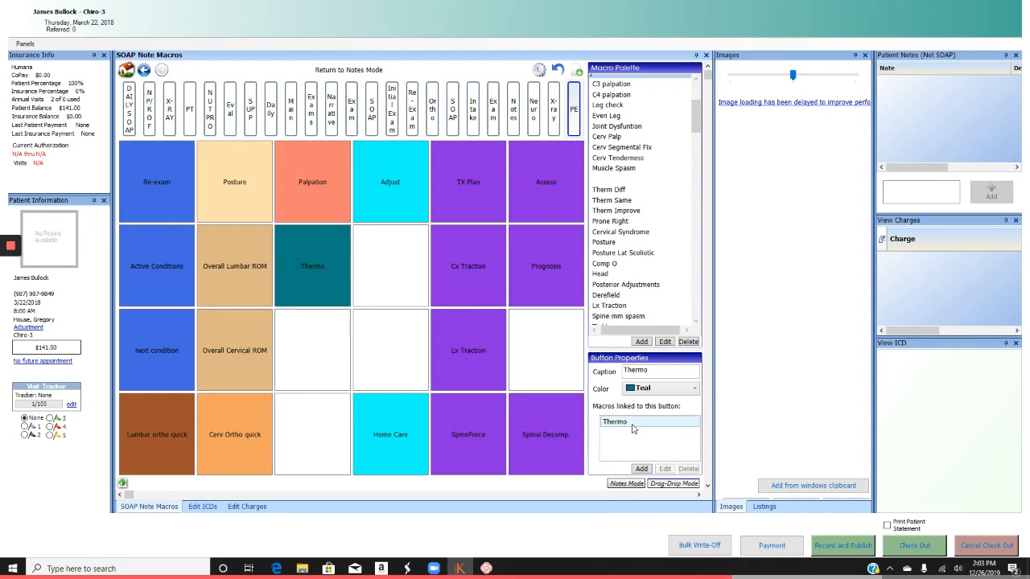
Return to Notes Mode and run the Thermo macro to insert its text into the O notes.
click(623, 483)
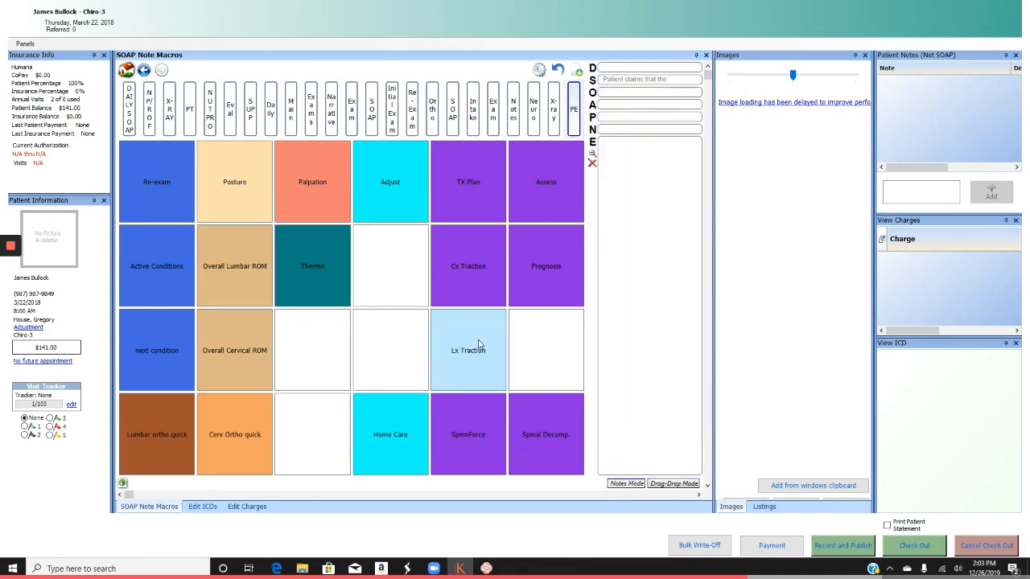
click(313, 277)
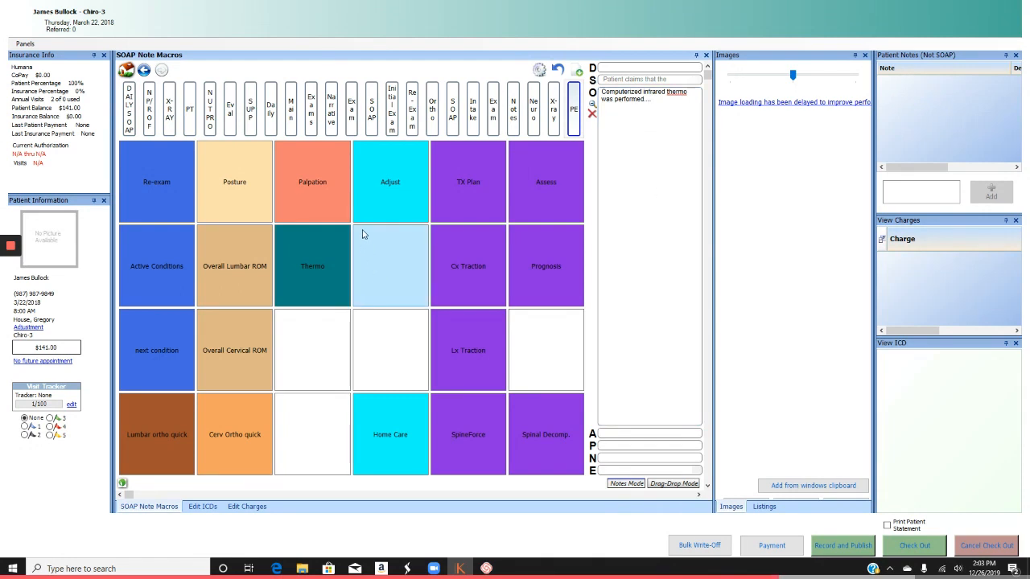
click(305, 291)
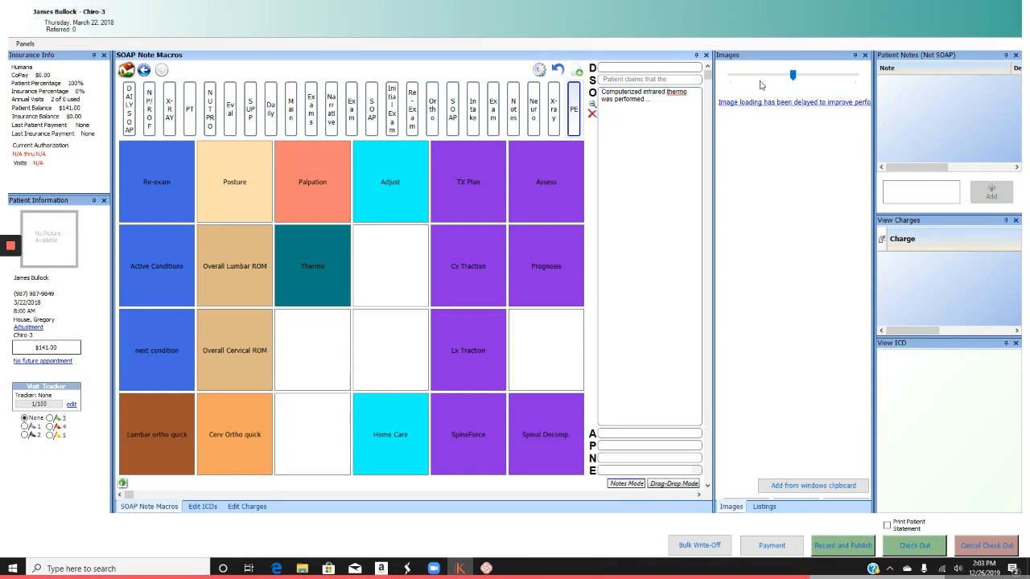
Open the Thermo button's linked text macro for editing, examine the available replacement tags, and close it without saving.
click(294, 251)
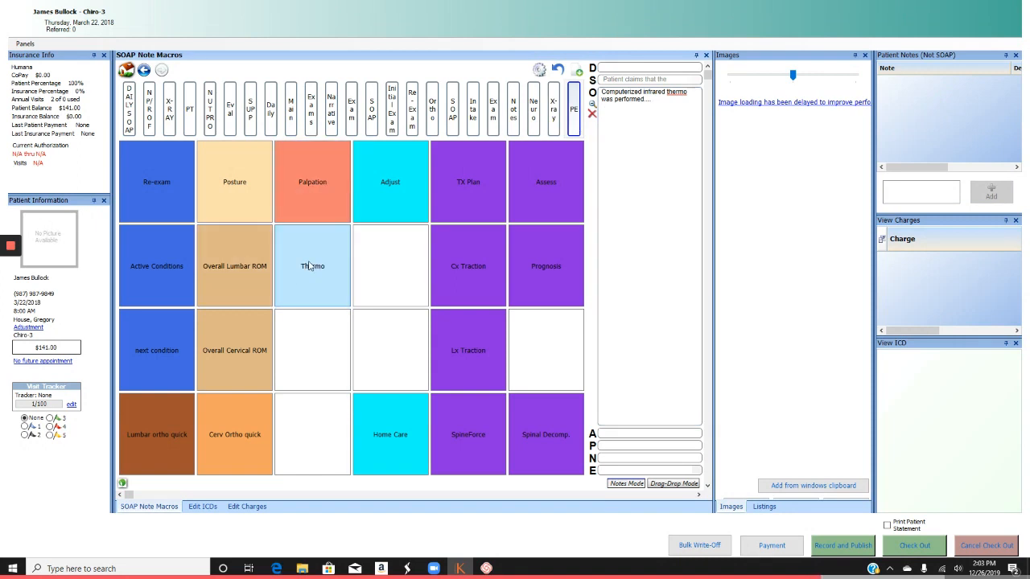
right_click(311, 267)
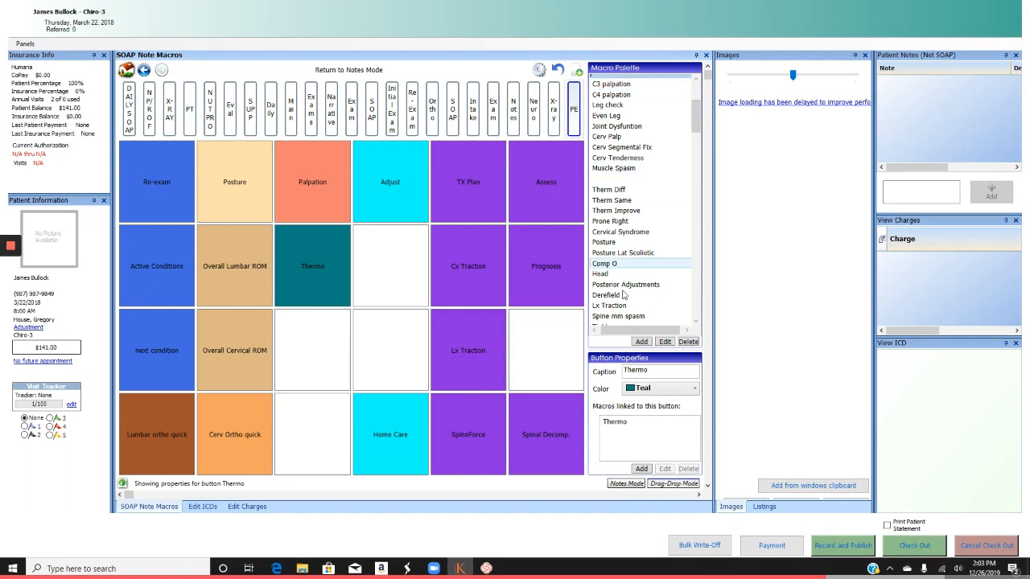
click(632, 424)
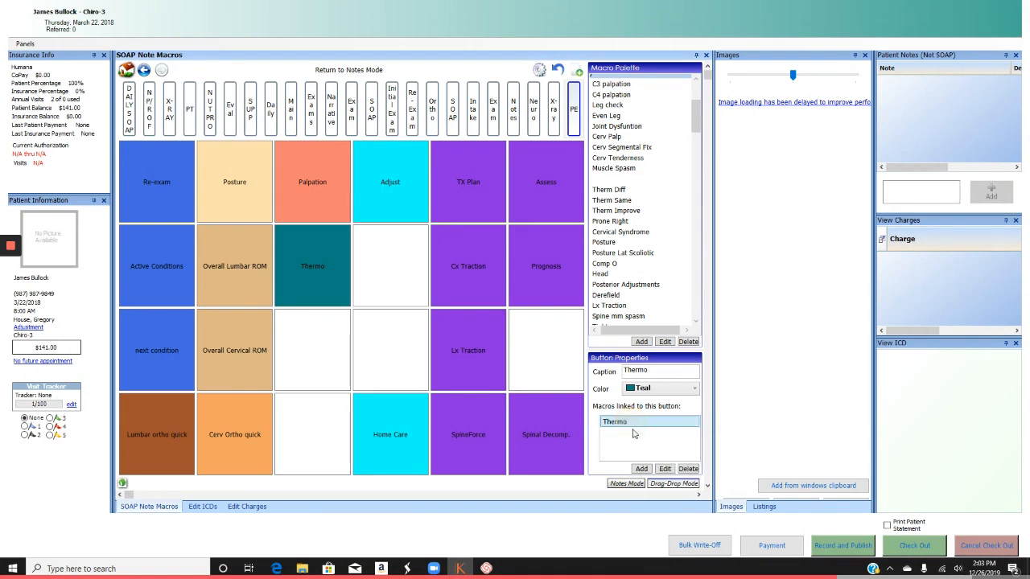
click(665, 470)
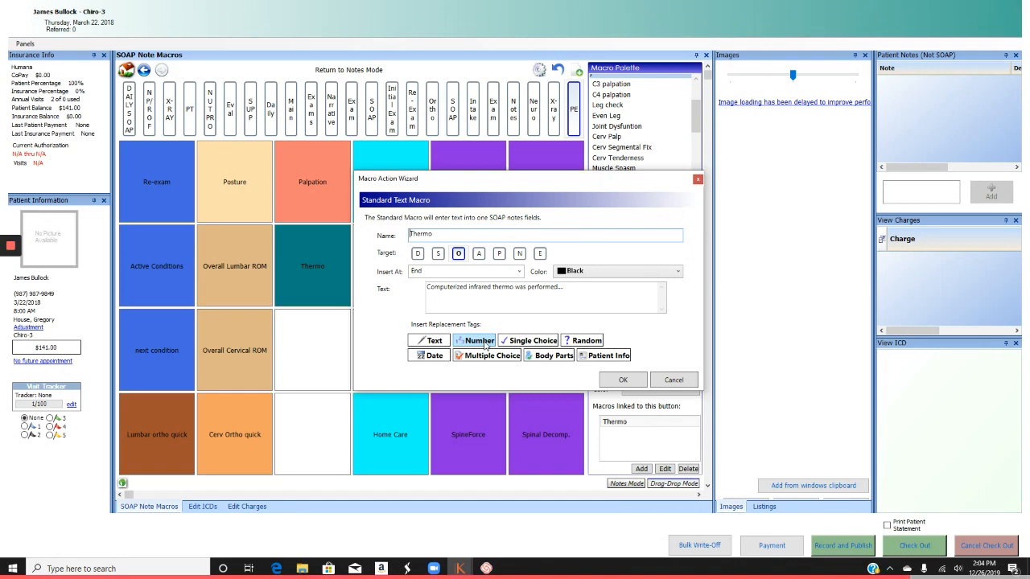
click(673, 380)
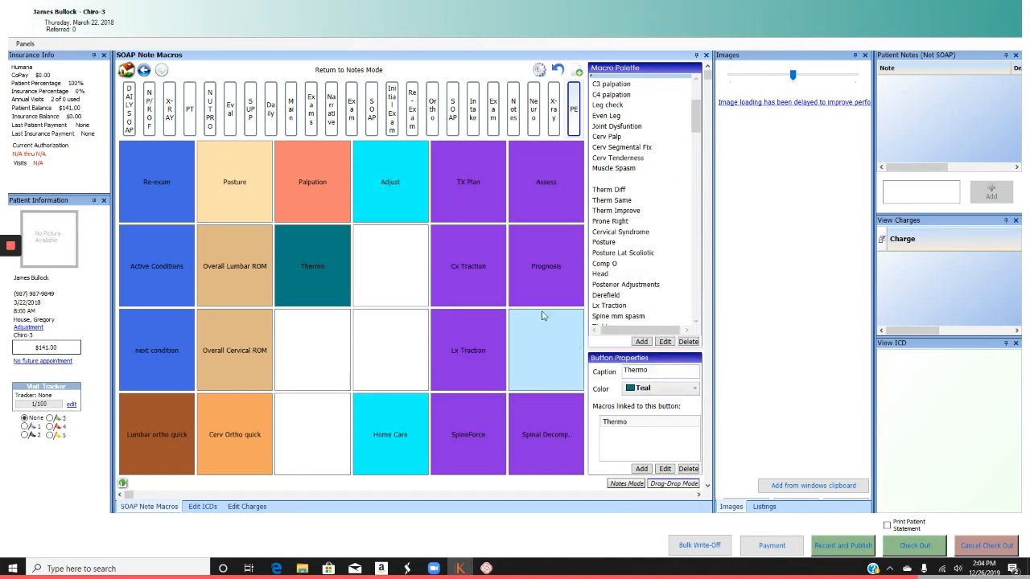
View the macro buttons in the SOAP category after Ortho and in the SOAP category before Initial Exam.
click(454, 117)
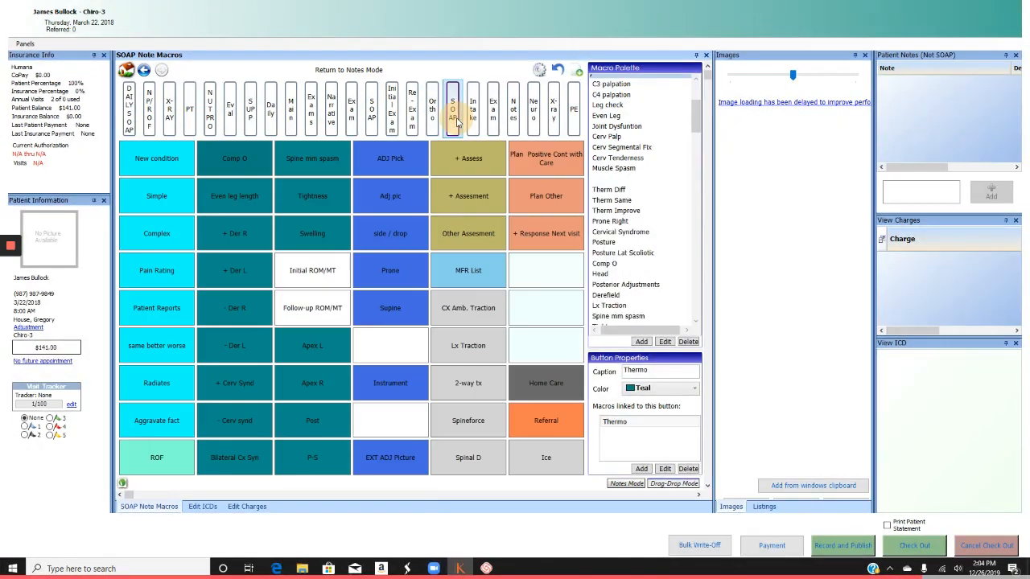
click(371, 127)
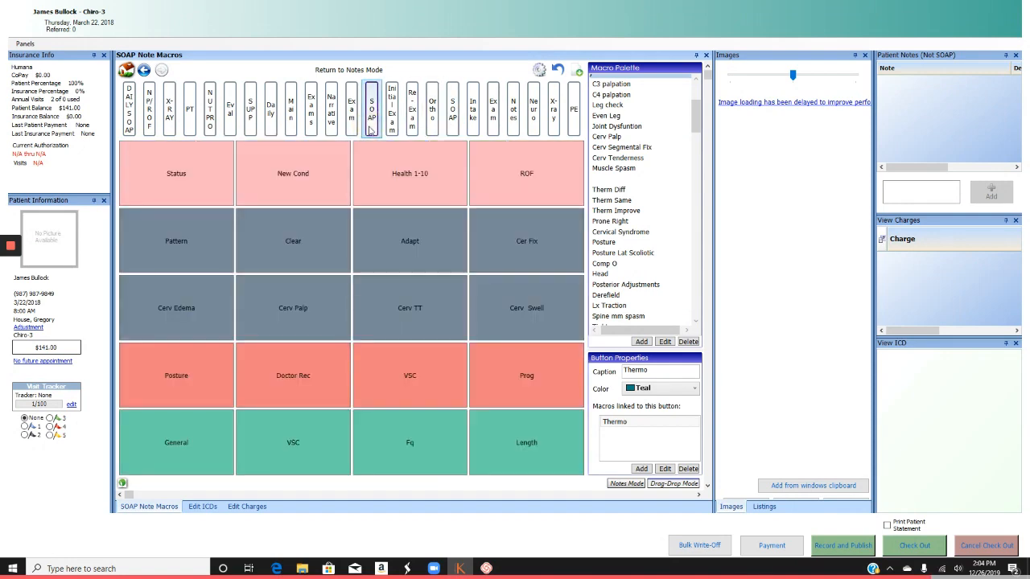